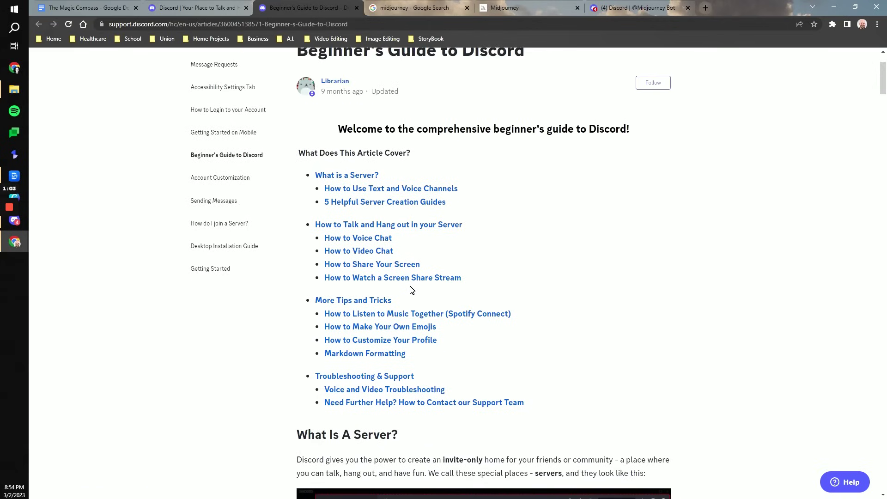
Step: Scroll the Beginner's Guide to Discord article down to the 'What Is A Server?' section
{"action": "scroll", "coordinate": [411, 290], "scroll_direction": "down", "scroll_amount": 5}
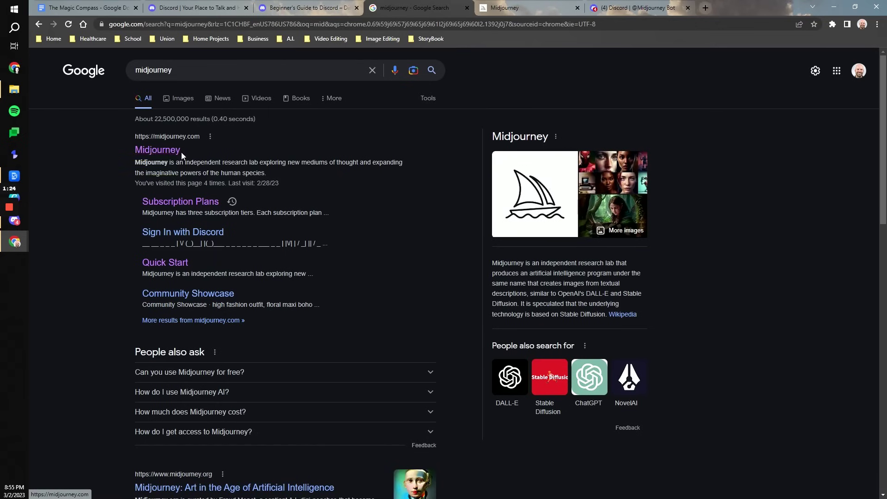
Step: Open the midjourney.com result from the Google search results
{"action": "left_click", "coordinate": [505, 8]}
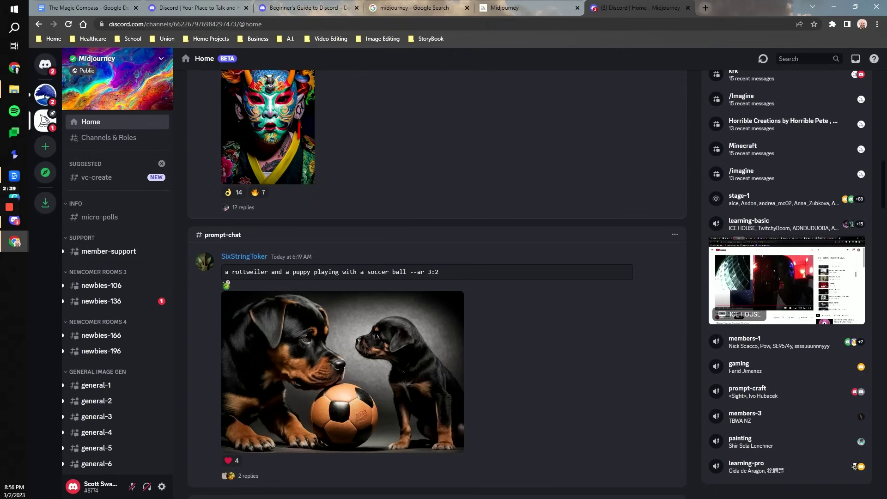
Step: Open newbies-106 under Newcomer Rooms and browse other users' Midjourney image grids
{"action": "left_click", "coordinate": [787, 59]}
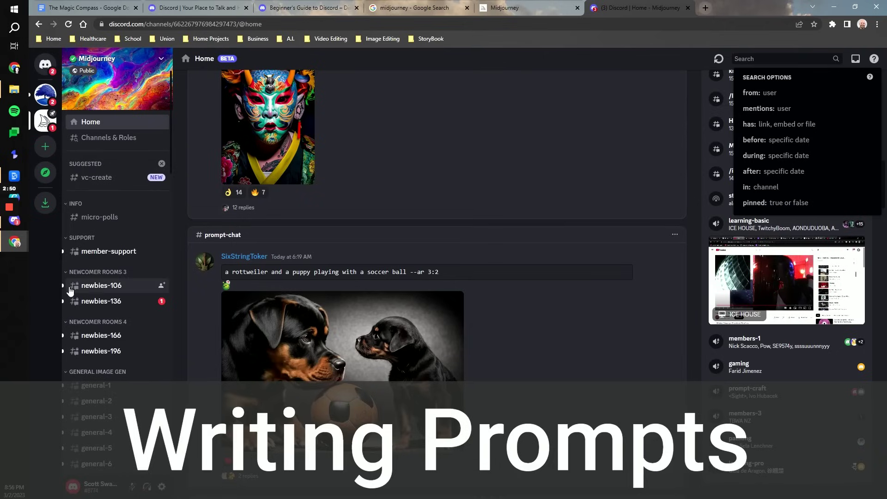
{"action": "mouse_move", "coordinate": [91, 288]}
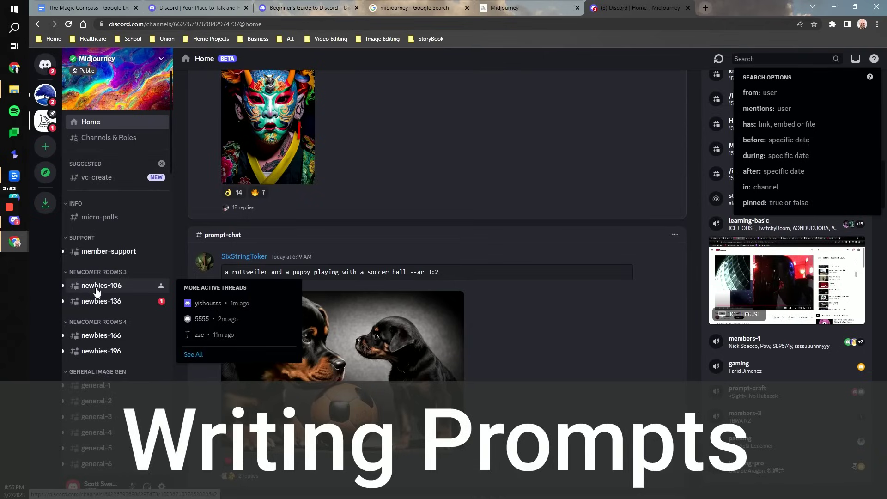
{"action": "left_click", "coordinate": [98, 287]}
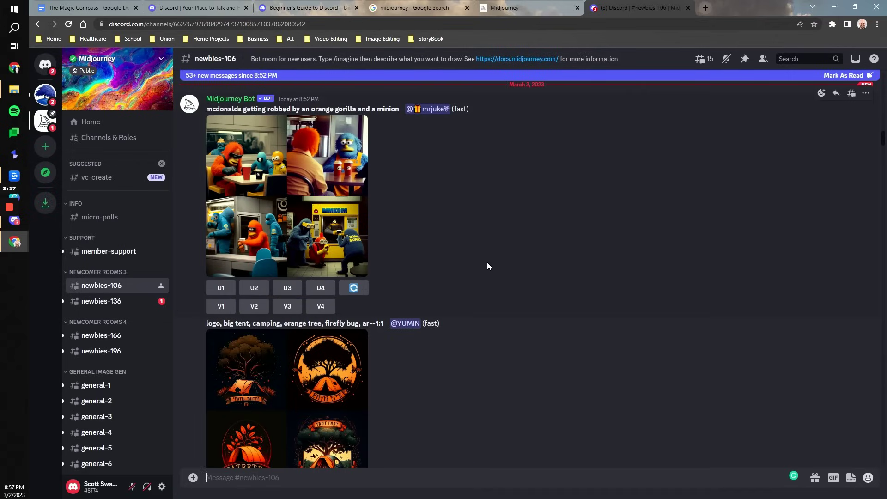
{"action": "scroll", "coordinate": [320, 213], "scroll_direction": "down", "scroll_amount": 7}
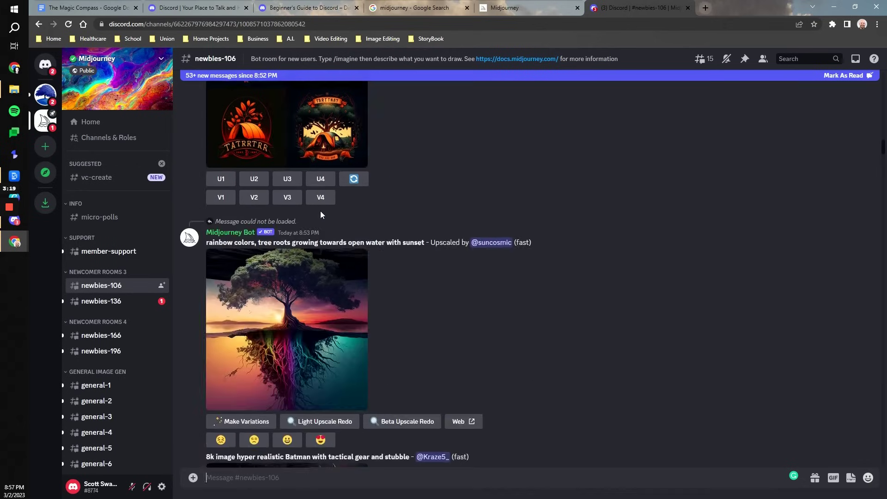
{"action": "scroll", "coordinate": [320, 211], "scroll_direction": "down", "scroll_amount": 10}
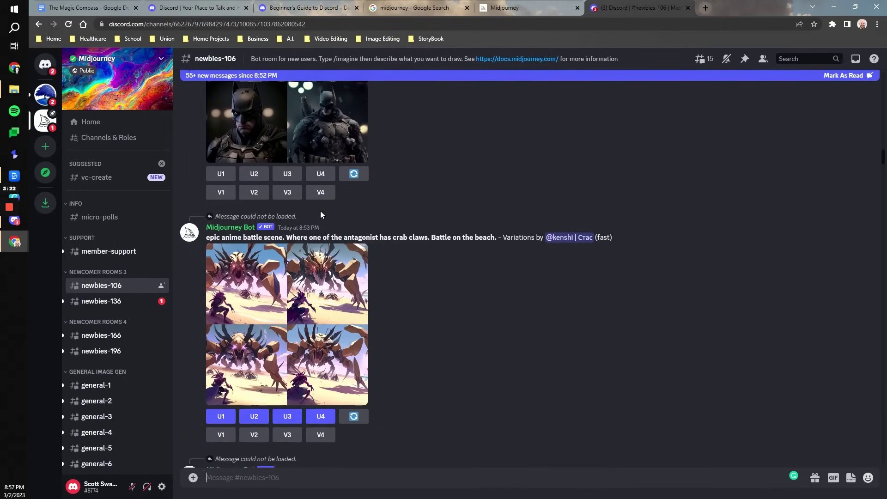
{"action": "scroll", "coordinate": [321, 215], "scroll_direction": "down", "scroll_amount": 4}
{"action": "scroll", "coordinate": [321, 215], "scroll_direction": "up", "scroll_amount": 1}
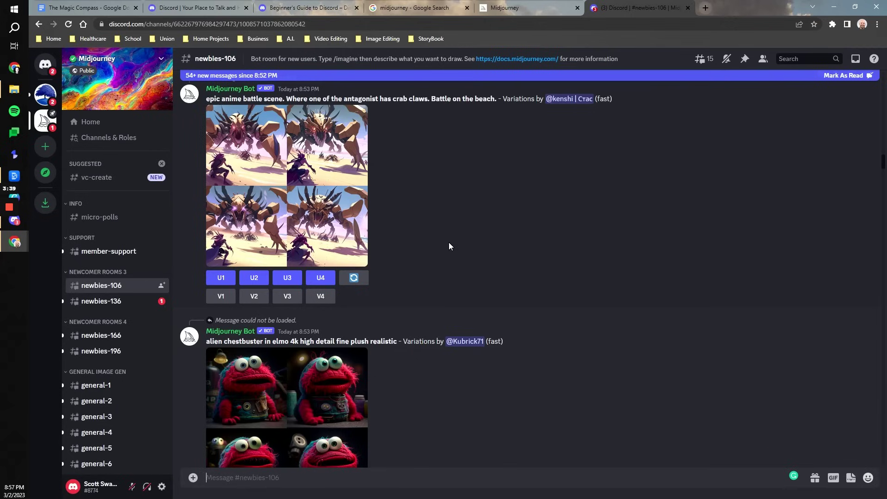
Step: Start an /imagine command in the Midjourney Bot direct messages, then switch to The Magic Compass document
{"action": "left_click", "coordinate": [49, 73]}
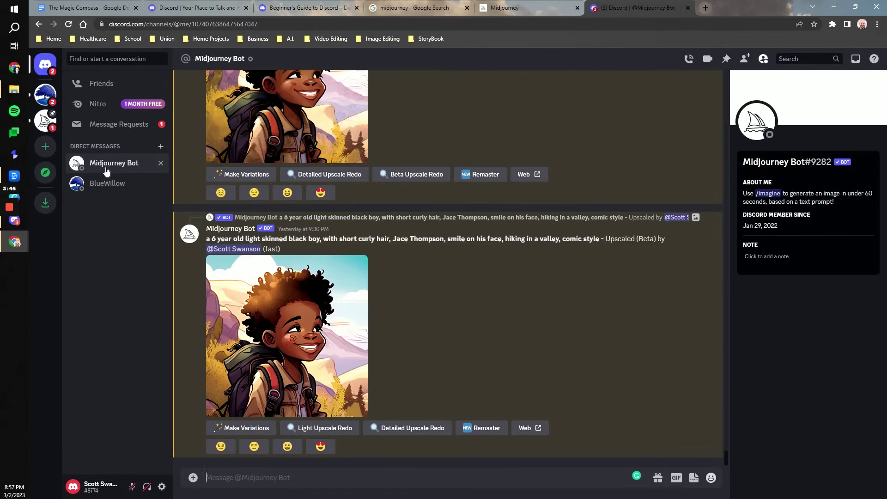
{"action": "left_click", "coordinate": [108, 165]}
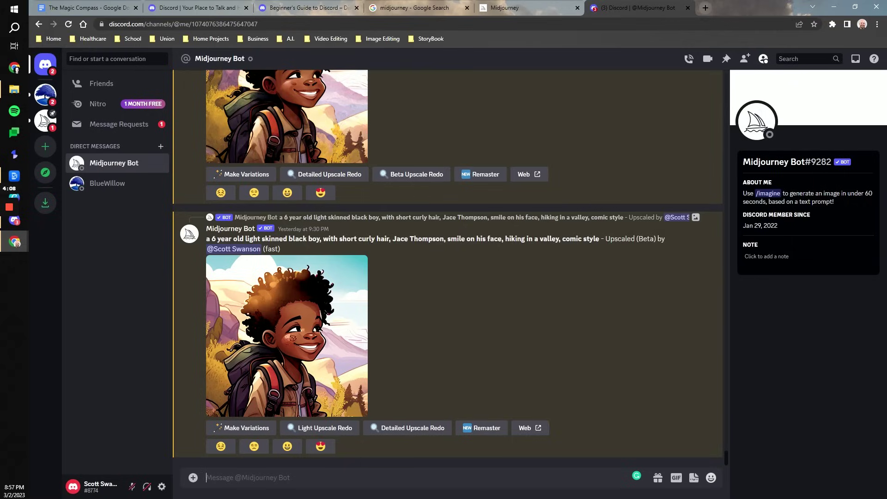
{"action": "type", "text": "/imagine"}
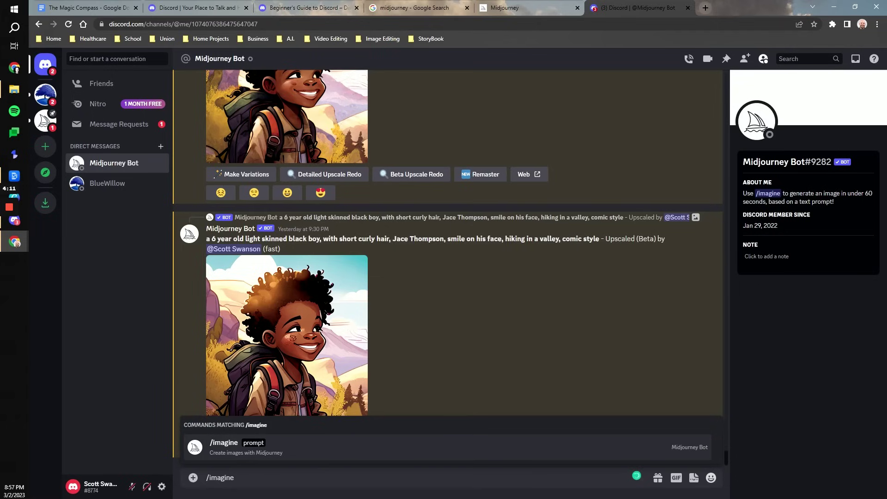
{"action": "key", "text": "Tab"}
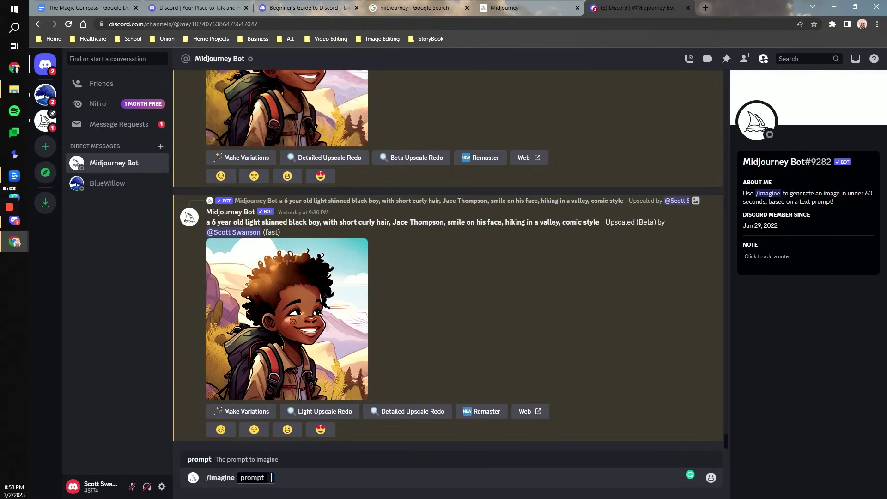
{"action": "key", "text": "ctrl+1"}
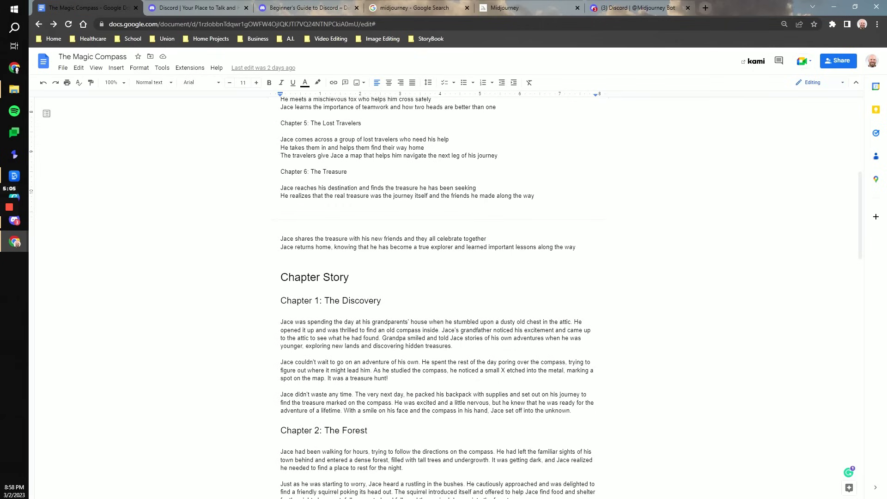
Step: Read The Magic Compass chapter outline, then return to the Midjourney Bot chat
{"action": "scroll", "coordinate": [270, 266], "scroll_direction": "up", "scroll_amount": 7}
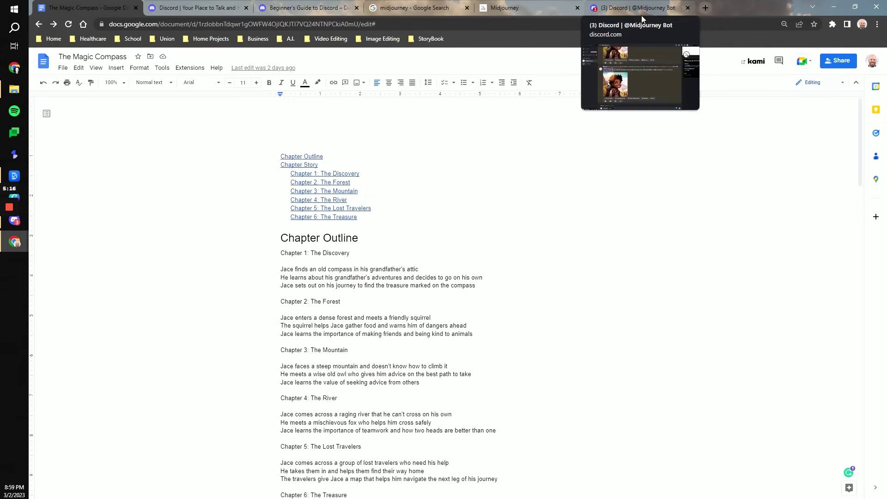
{"action": "mouse_move", "coordinate": [628, 6]}
{"action": "left_click", "coordinate": [628, 7]}
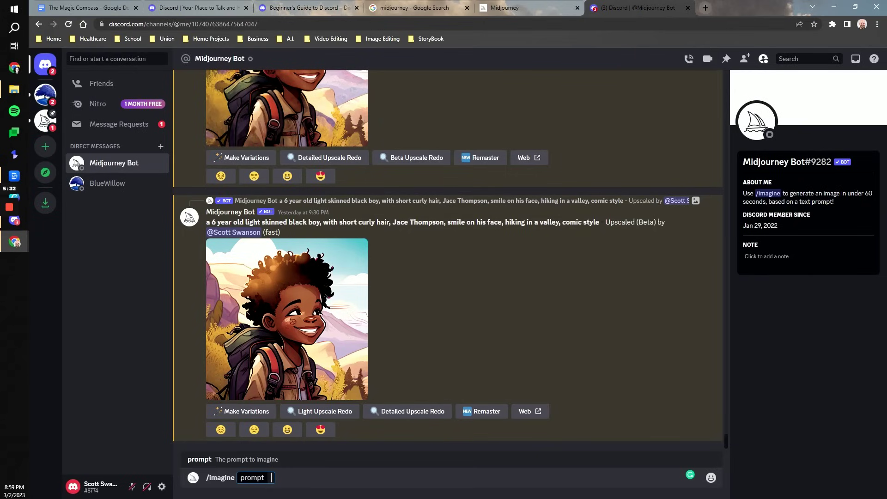
Step: Submit the /imagine prompt describing 6-year-old Jace with short curly hair finding a compass in an attic
{"action": "type", "text": "a 6 year old light skinned black boy, with short curly hair, Jace Thompson, smile on his face, finds a compass in an attic"}
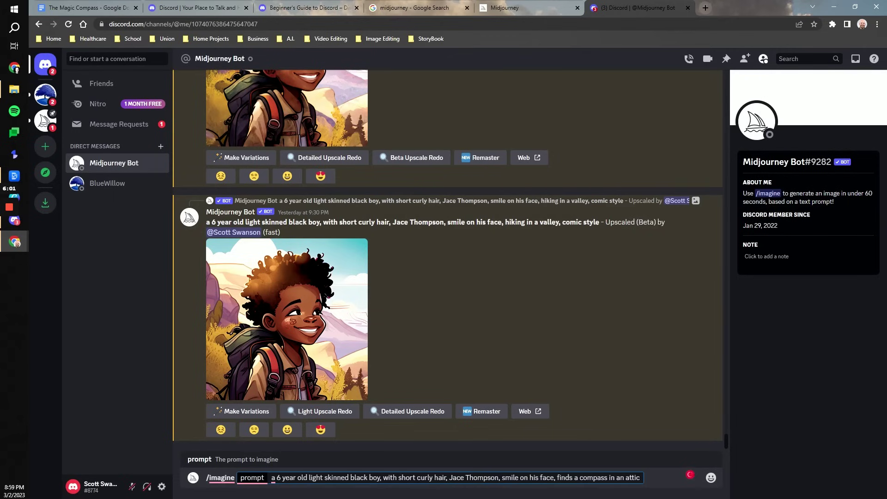
{"action": "key", "text": "Return"}
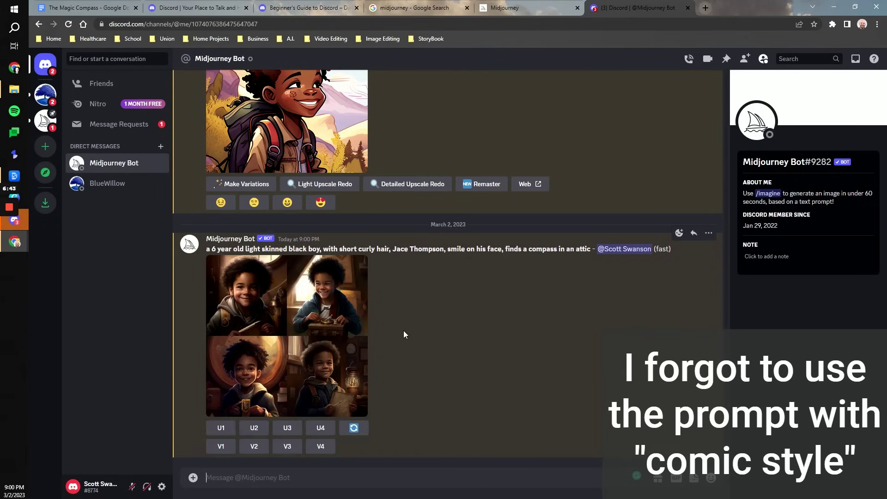
Step: Upscale image 4 of the comic-style attic grid and reroll it for a fresh grid
{"action": "left_click", "coordinate": [273, 335]}
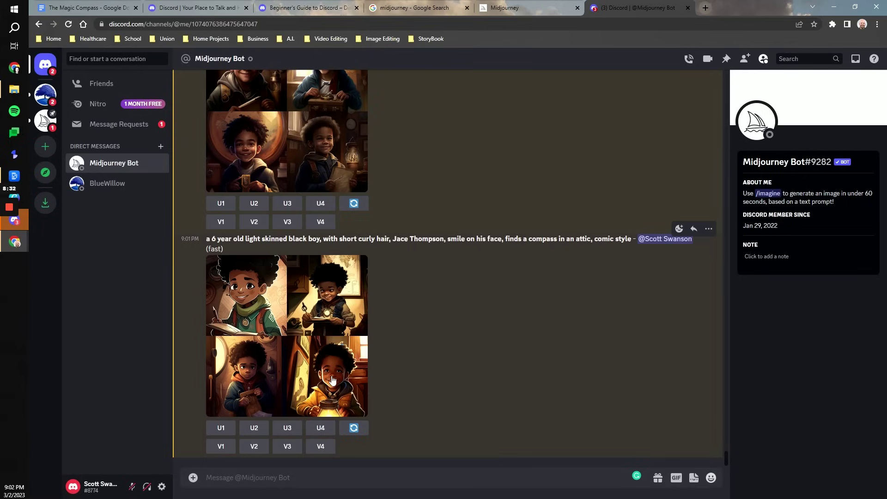
{"action": "left_click", "coordinate": [321, 428]}
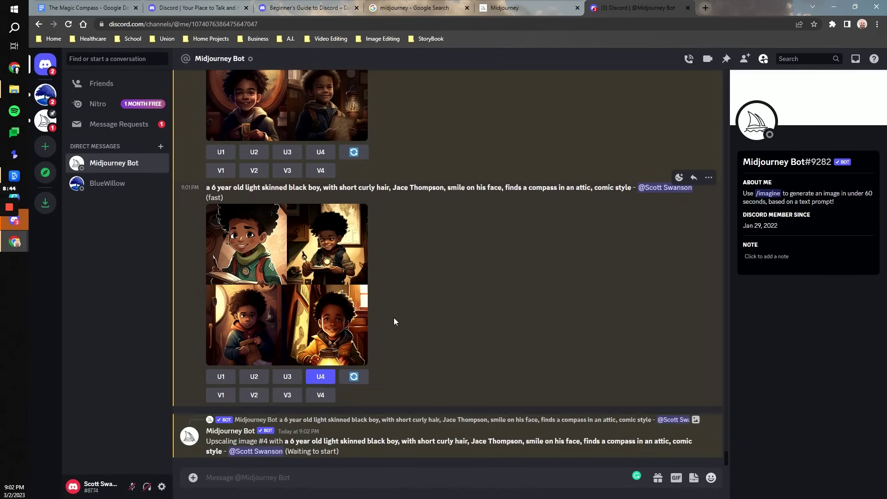
{"action": "left_click", "coordinate": [355, 378]}
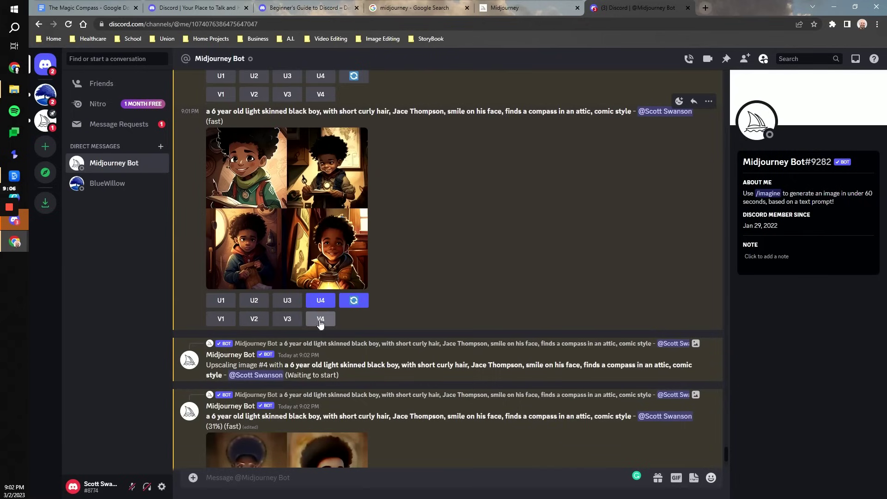
{"action": "left_click", "coordinate": [367, 320]}
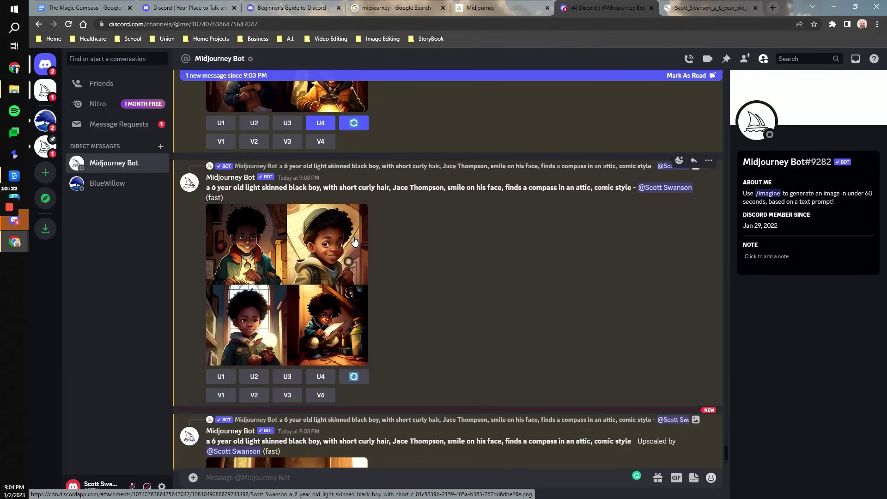
Step: Upscale images 2 and 4 of the rerolled attic grid
{"action": "left_click", "coordinate": [254, 377]}
{"action": "left_click", "coordinate": [319, 377]}
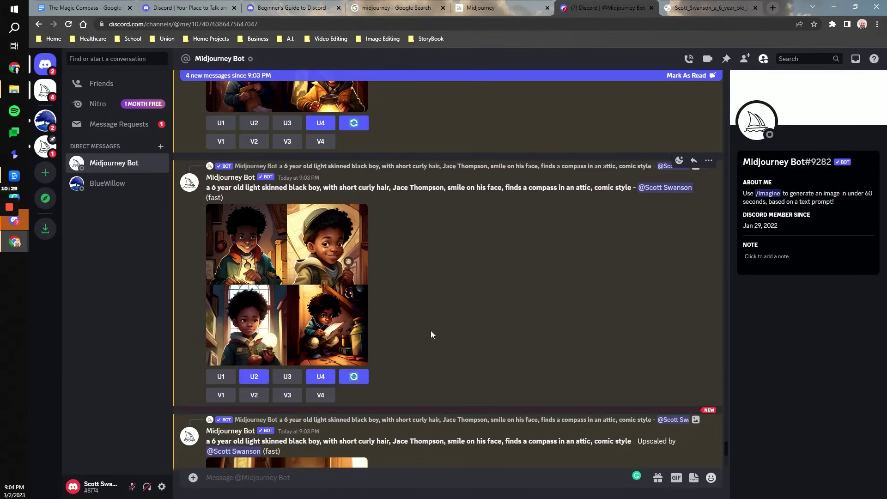
{"action": "scroll", "coordinate": [419, 335], "scroll_direction": "down", "scroll_amount": 5}
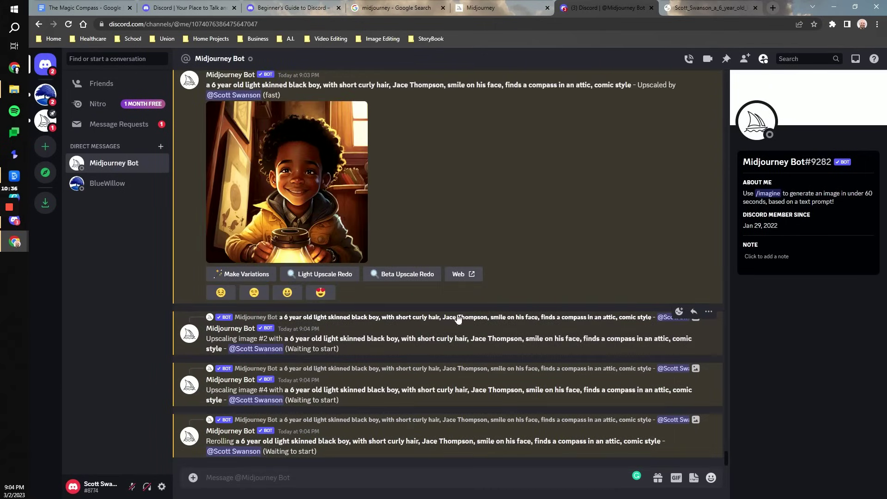
{"action": "scroll", "coordinate": [562, 192], "scroll_direction": "up", "scroll_amount": 5}
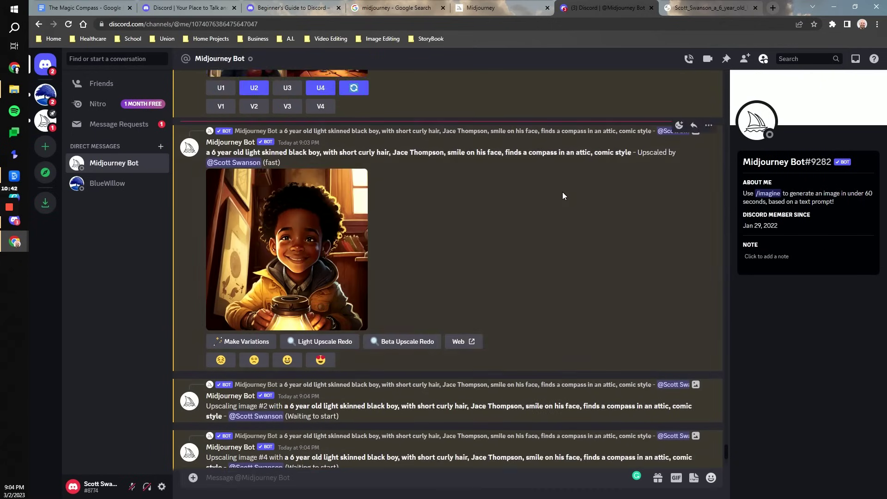
{"action": "scroll", "coordinate": [562, 192], "scroll_direction": "down", "scroll_amount": 5}
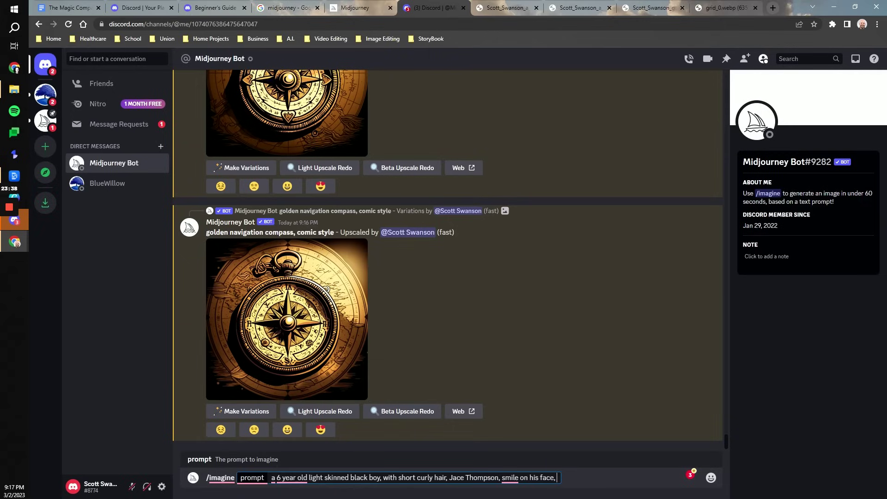
Step: Generate 'telling stories with his grandpa, comic style' at aspect ratio 2:3
{"action": "type", "text": "telling stories with his grandpa, comic"}
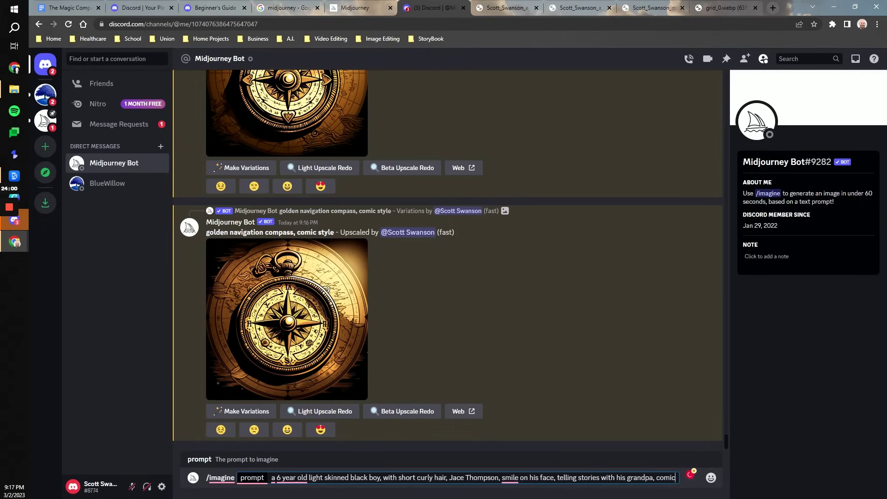
{"action": "type", "text": " style, --"}
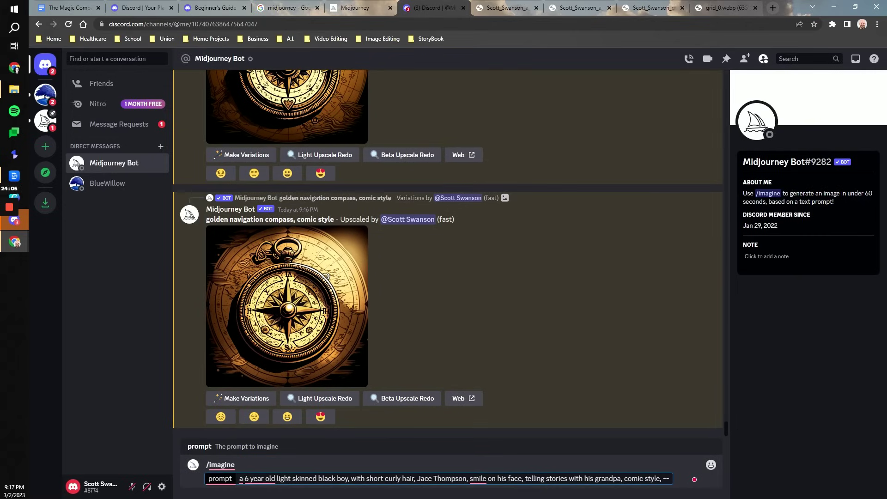
{"action": "type", "text": "ar 2:"}
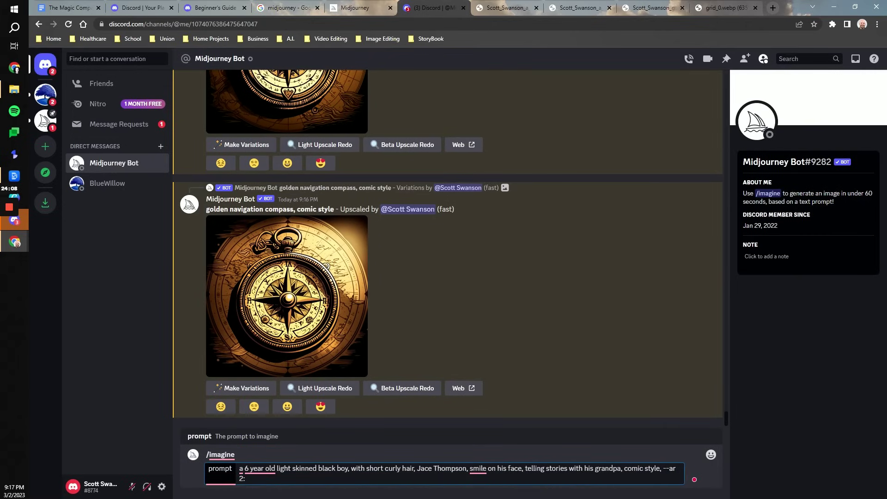
{"action": "type", "text": "3"}
{"action": "key", "text": "Return"}
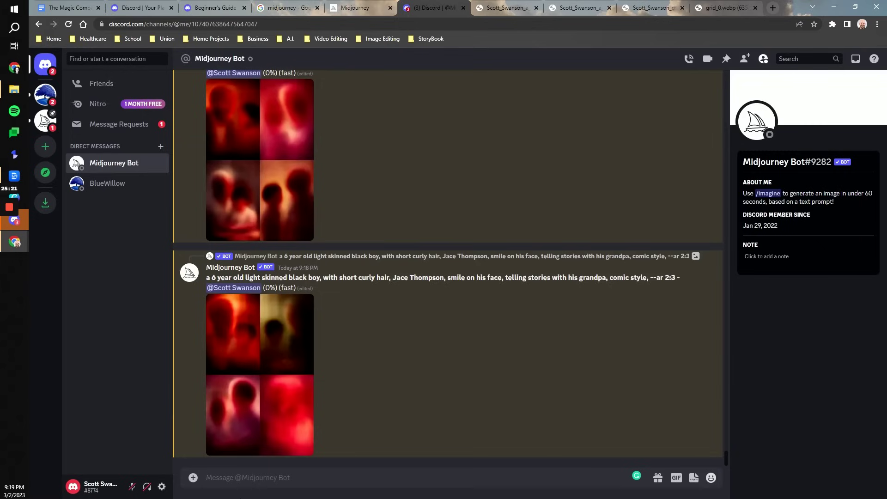
{"action": "scroll", "coordinate": [370, 397], "scroll_direction": "up", "scroll_amount": 6}
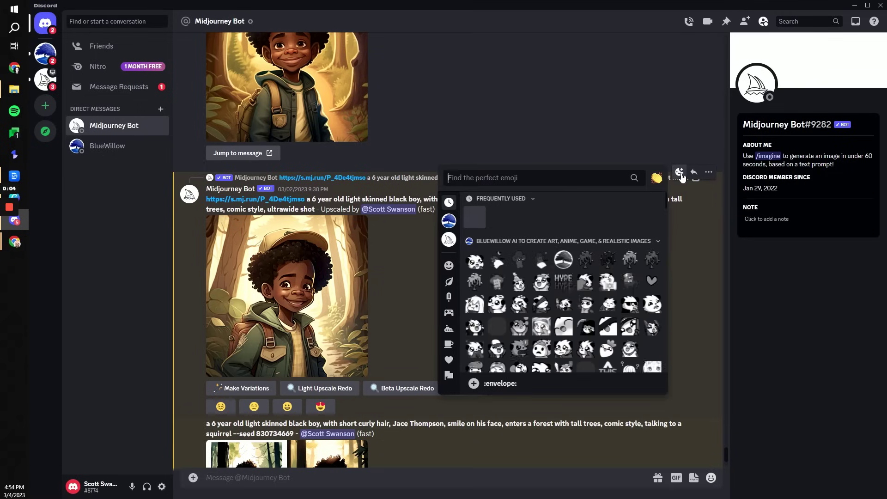
Step: Request the forest upscale's job details, rate it heart-eyes, and paste its prompt into /imagine
{"action": "left_click", "coordinate": [477, 219]}
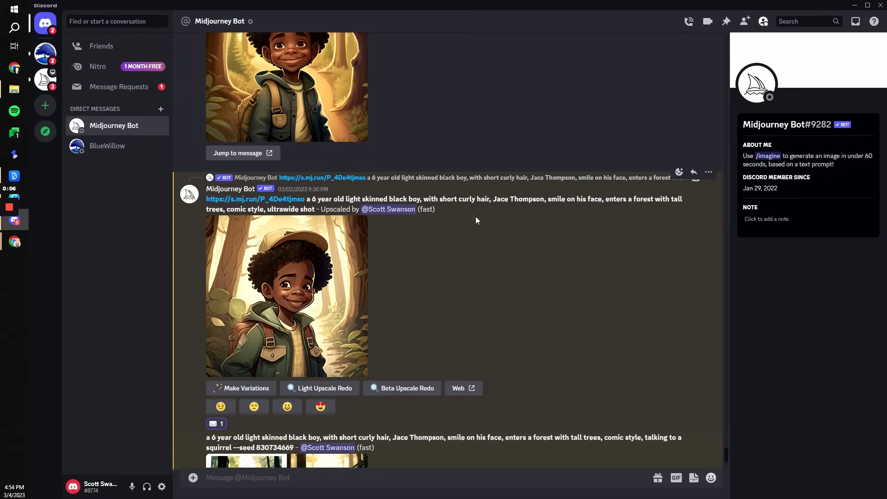
{"action": "left_click", "coordinate": [321, 407]}
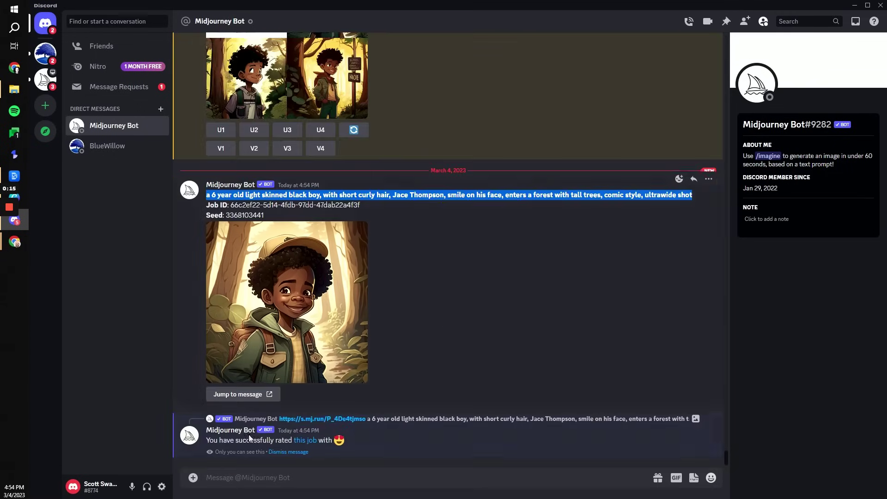
{"action": "left_click", "coordinate": [222, 478]}
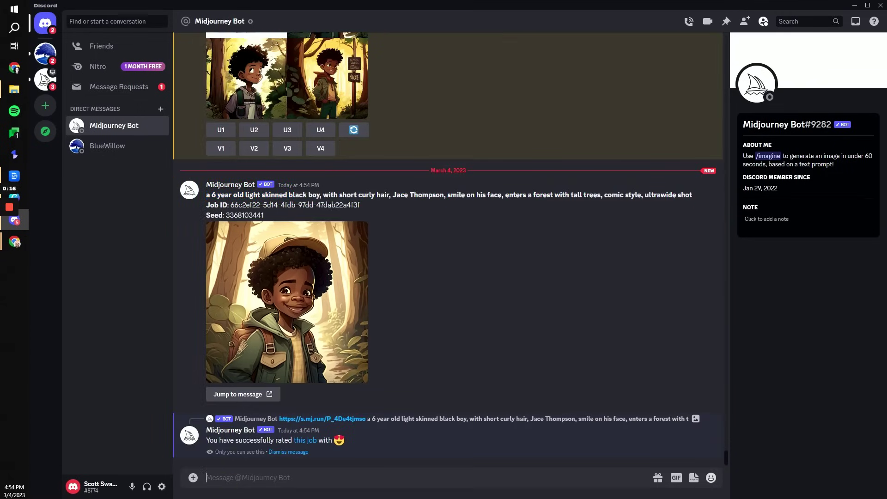
{"action": "type", "text": "/imagine"}
{"action": "key", "text": "Tab"}
{"action": "type", "text": "a 6 year old light skinned black boy, with short curly hair, Jace Thompson, smile on his face, enters a forest with tall trees, comic style, ultrawide shot"}
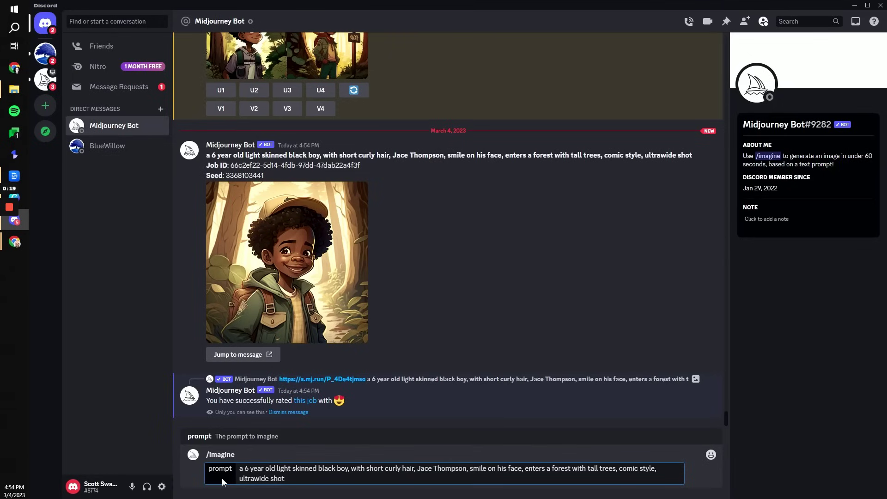
{"action": "type", "text": "--seed"}
{"action": "double_click", "coordinate": [244, 175]}
{"action": "key", "text": "ctrl+c"}
{"action": "left_click", "coordinate": [324, 478]}
{"action": "key", "text": "ctrl+v"}
{"action": "left_click", "coordinate": [286, 479]}
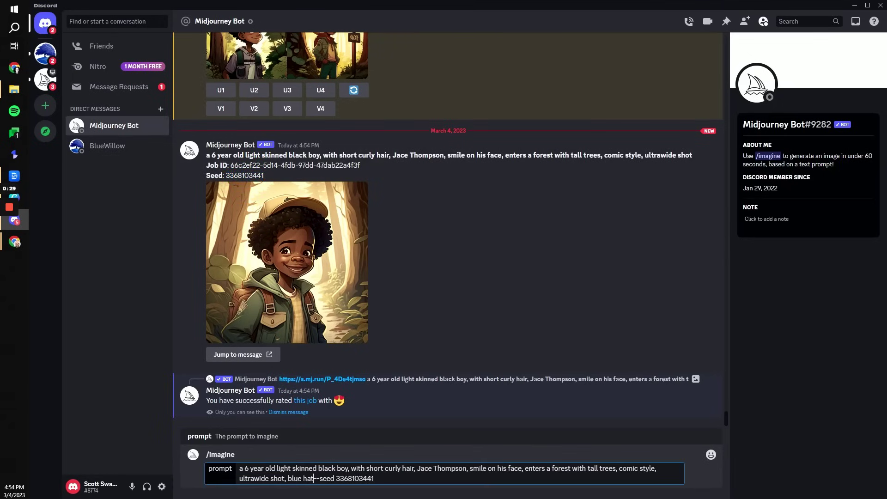